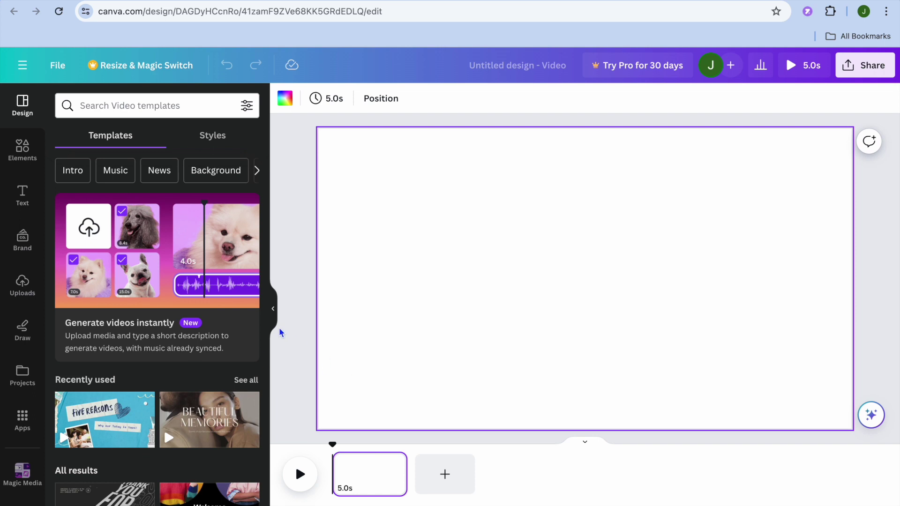
# - Show the uploaded media, then browse the elements library's recent videos and audio
pyautogui.click(21, 285)
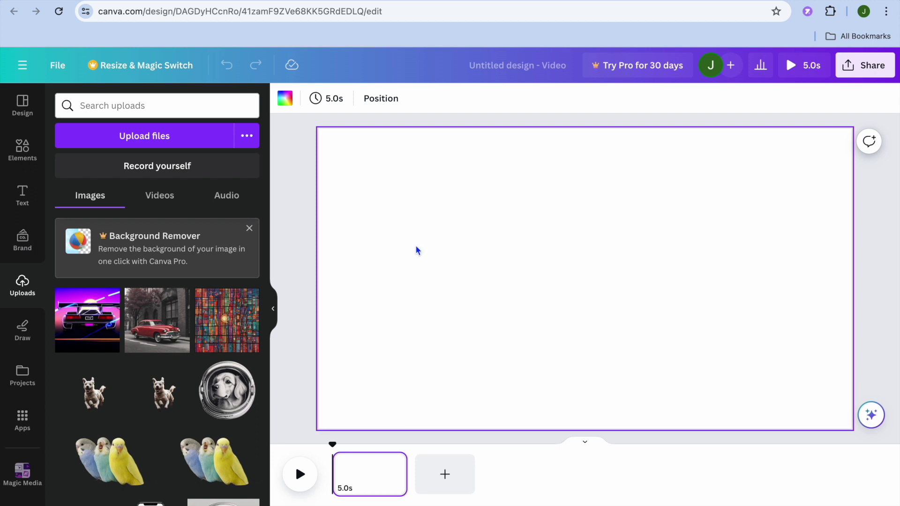
pyautogui.click(23, 149)
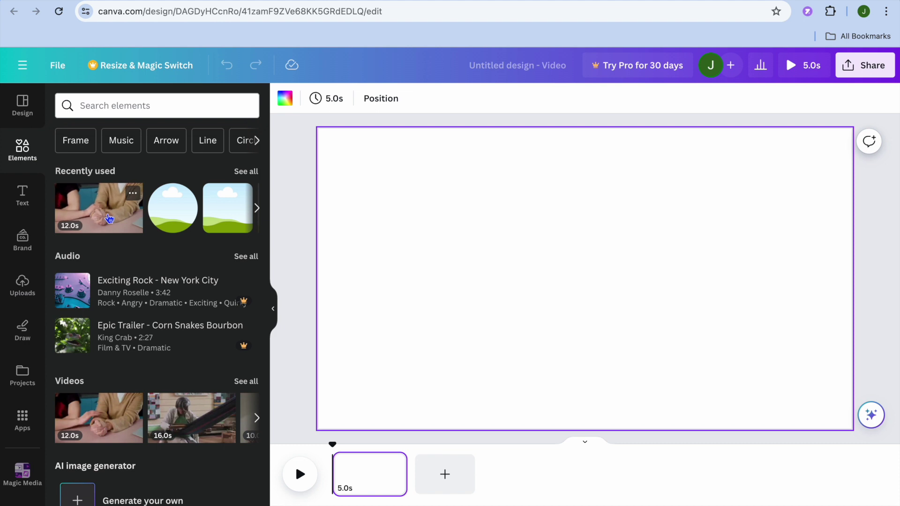
# - Add the 12-second clasped-hands clip and set it as the page background
pyautogui.click(114, 215)
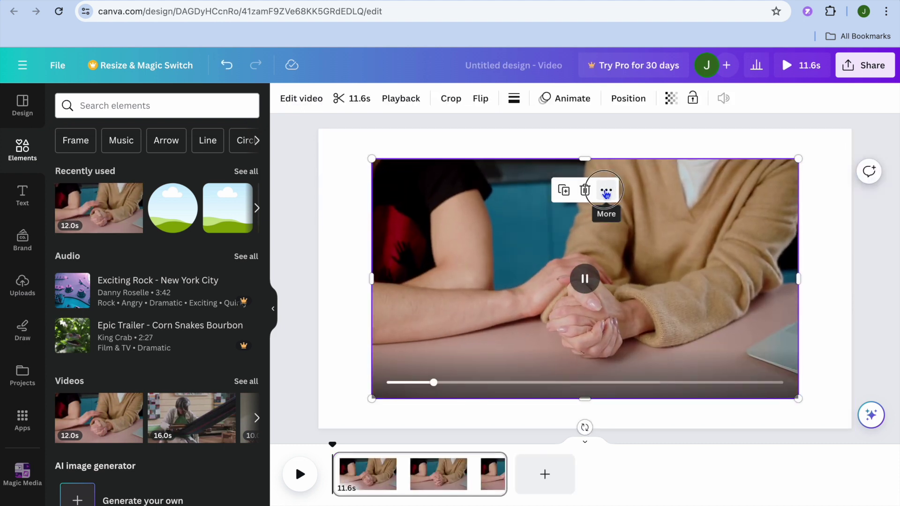
pyautogui.click(607, 192)
pyautogui.click(660, 479)
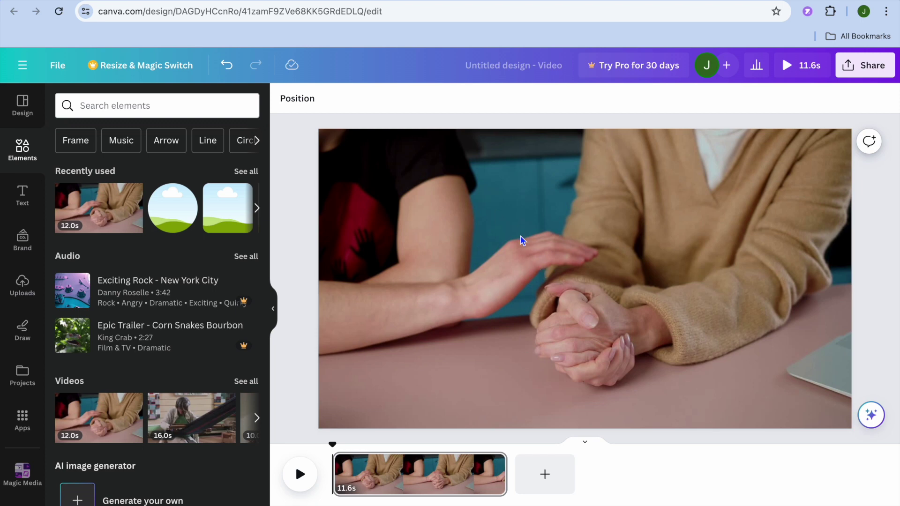
# - Go to the recording studio via Share > Present and record, and list available microphones
pyautogui.click(858, 68)
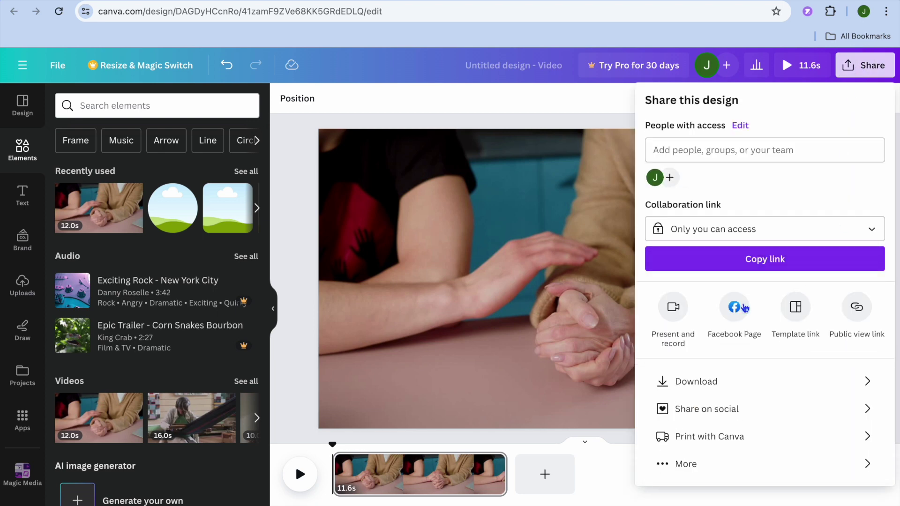
pyautogui.click(671, 313)
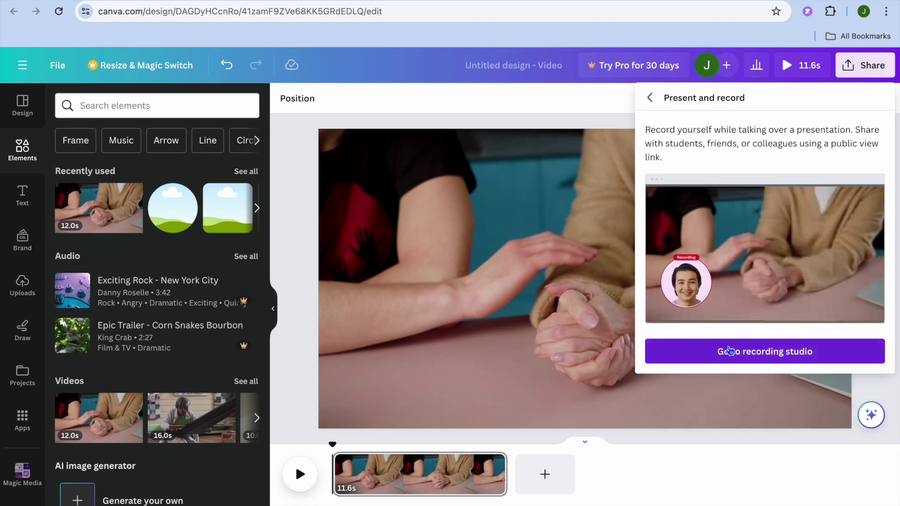
pyautogui.click(730, 352)
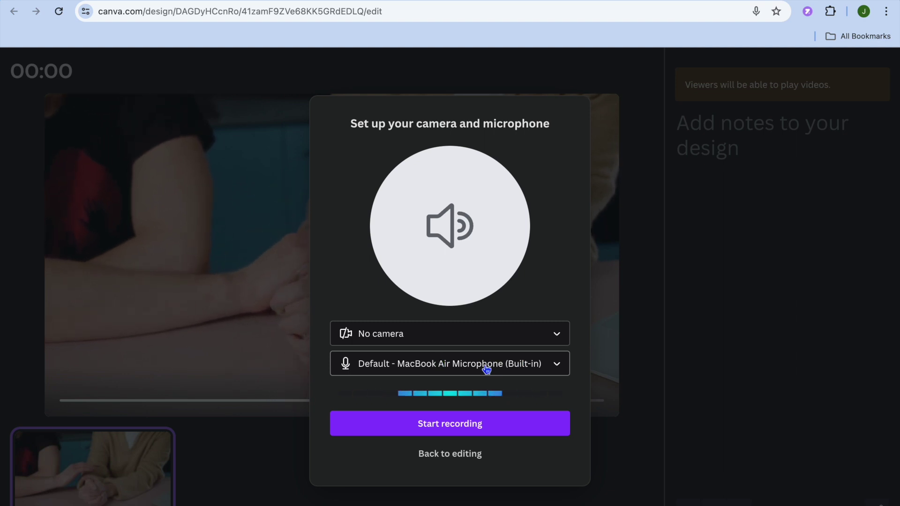
pyautogui.click(486, 367)
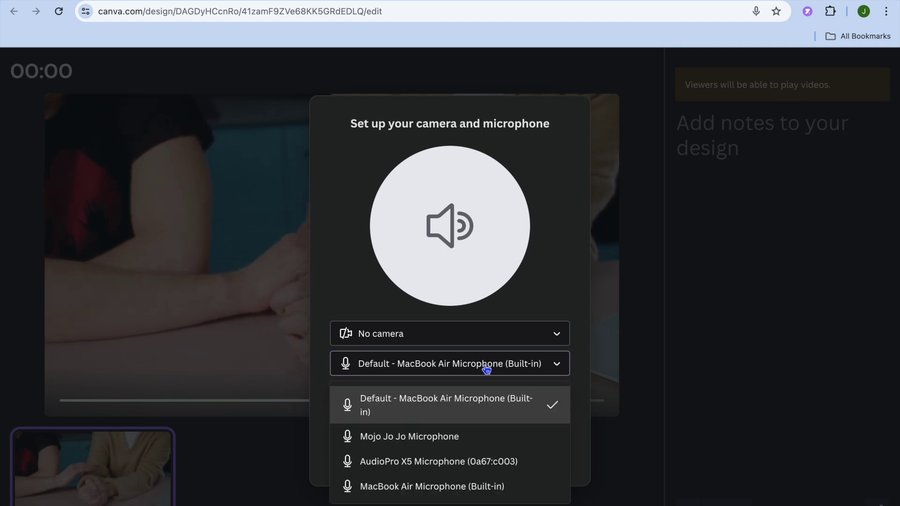
# - Keep Default - MacBook Air Microphone with no camera, start recording, and play the clip
pyautogui.click(486, 367)
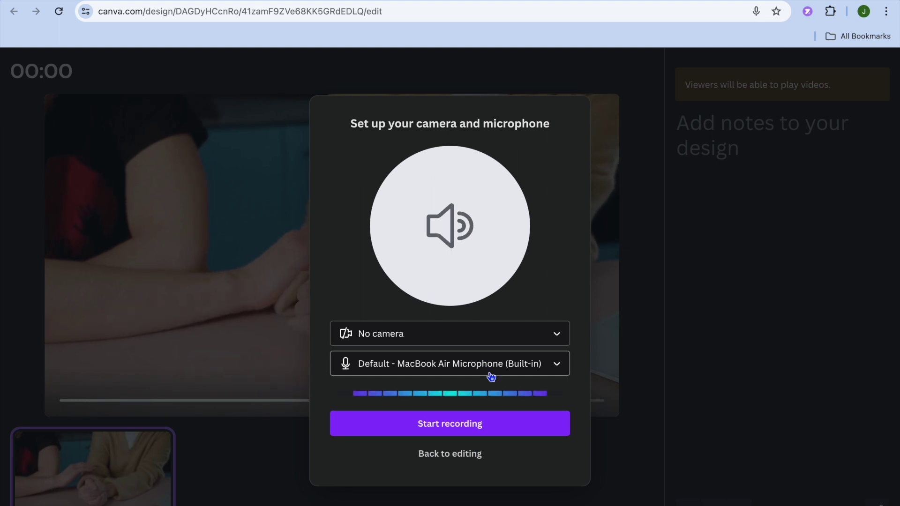
pyautogui.click(479, 425)
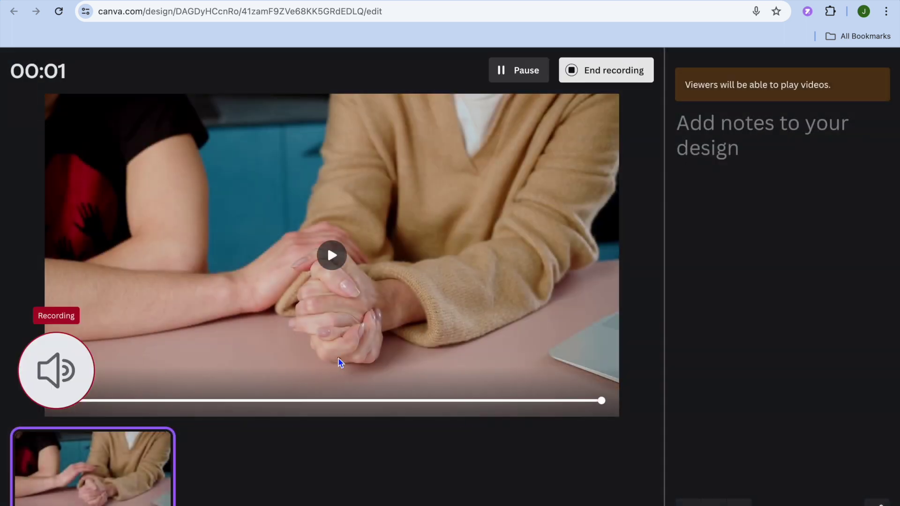
pyautogui.click(332, 257)
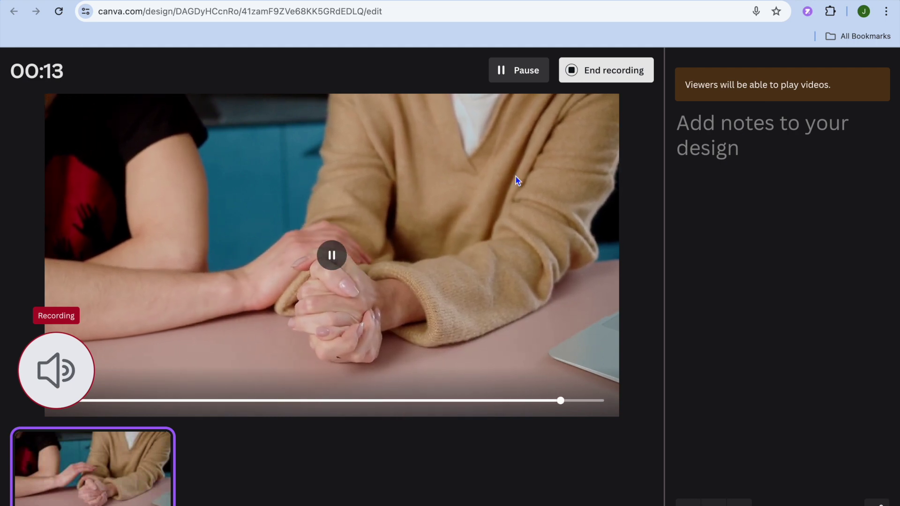
# - End the voice-over recording after about fifteen seconds and return to the editor
pyautogui.click(583, 75)
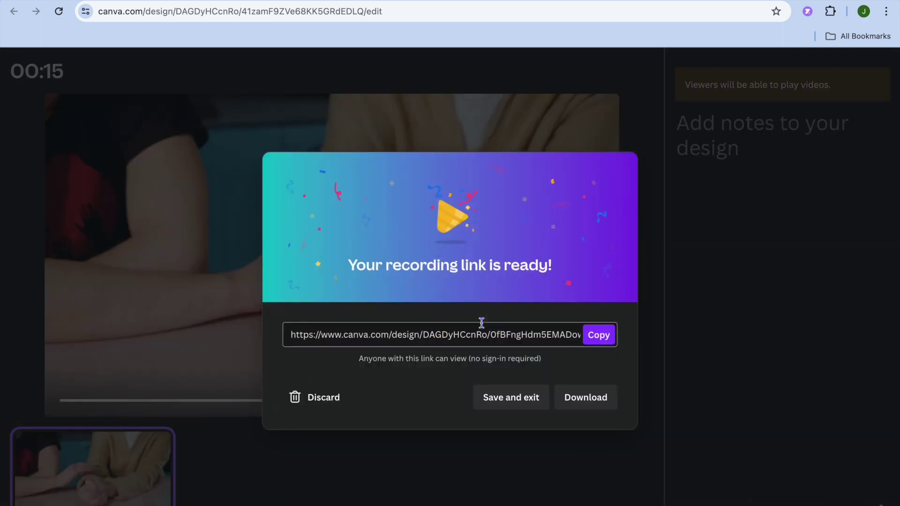
pyautogui.click(503, 400)
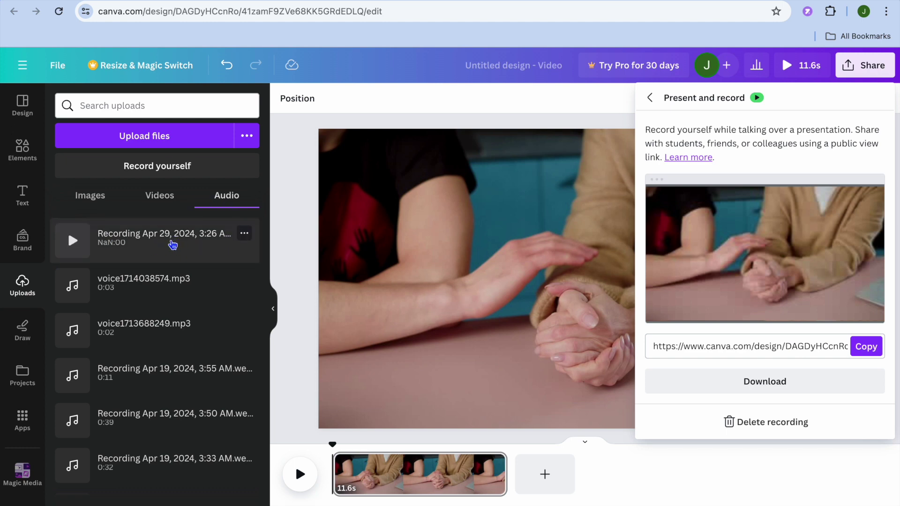
# - Preview the new recording in Uploads > Audio, drag it under the clip, and play it back
pyautogui.click(316, 234)
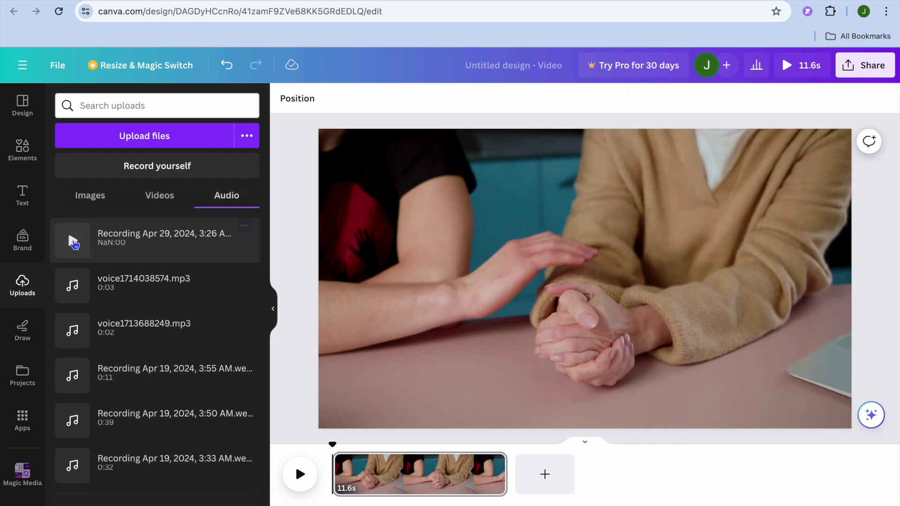
pyautogui.click(73, 240)
pyautogui.moveTo(169, 241)
pyautogui.mouseDown()
pyautogui.moveTo(241, 282)
pyautogui.moveTo(318, 482)
pyautogui.mouseUp()
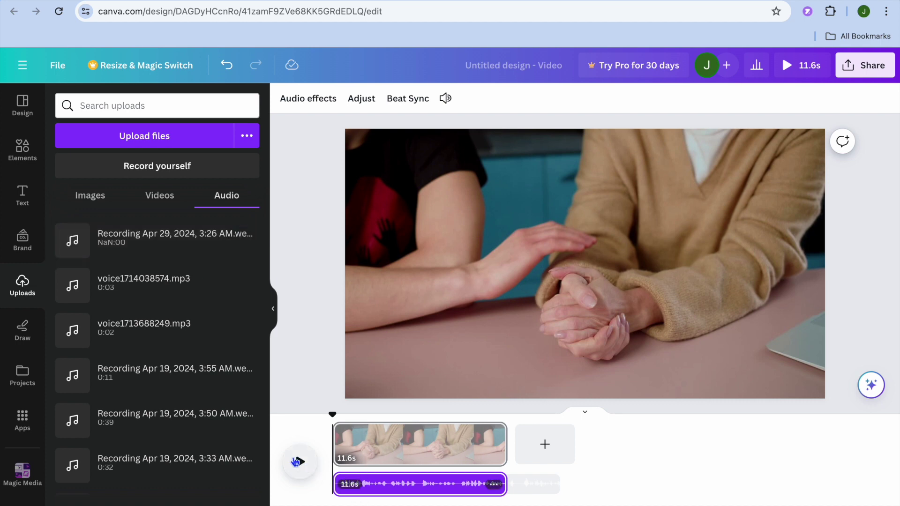
pyautogui.click(298, 462)
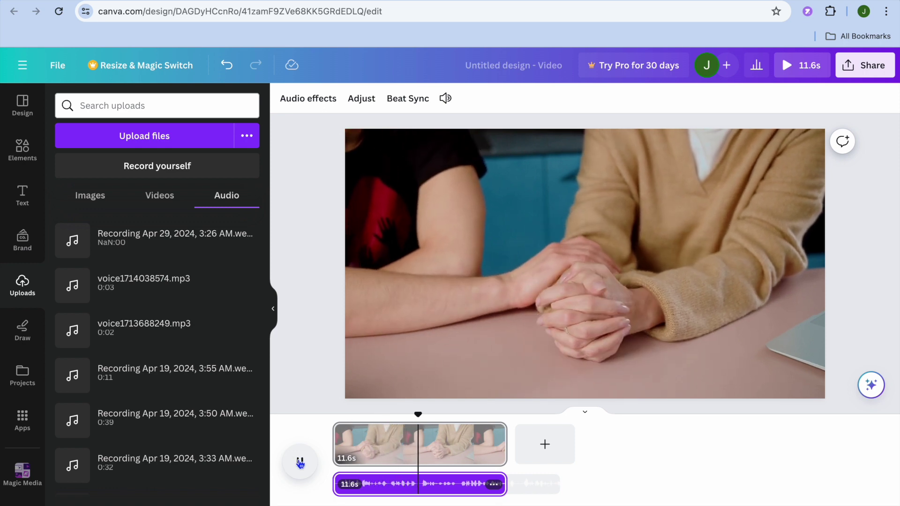
# - Pause playback, check the audio track's options menu, then bring up the share panel
pyautogui.click(299, 462)
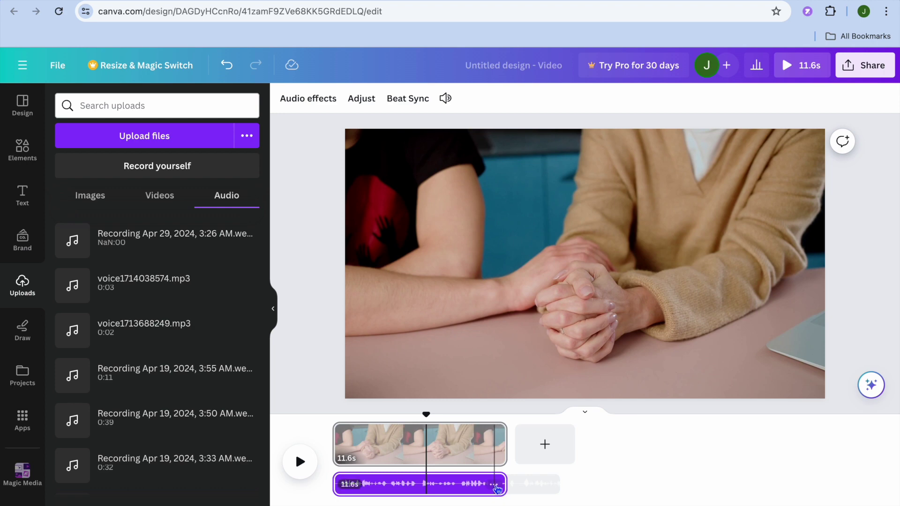
pyautogui.click(495, 485)
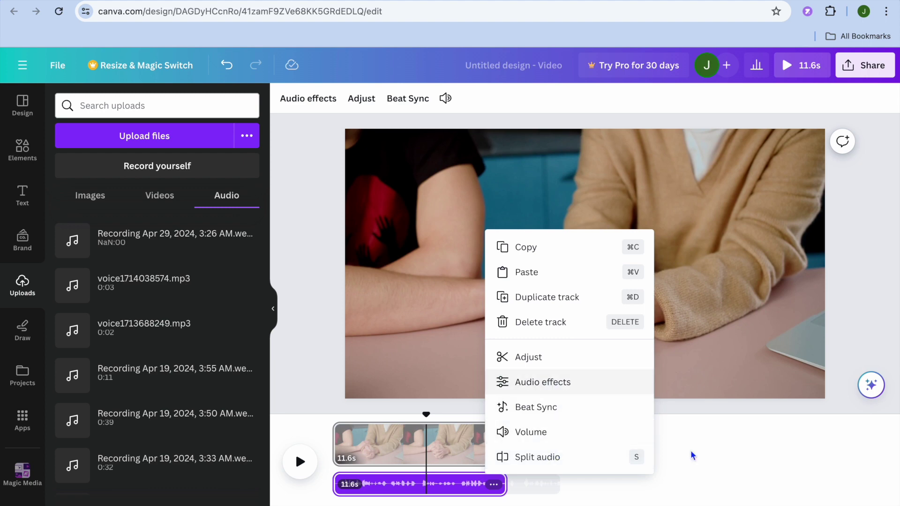
pyautogui.click(715, 454)
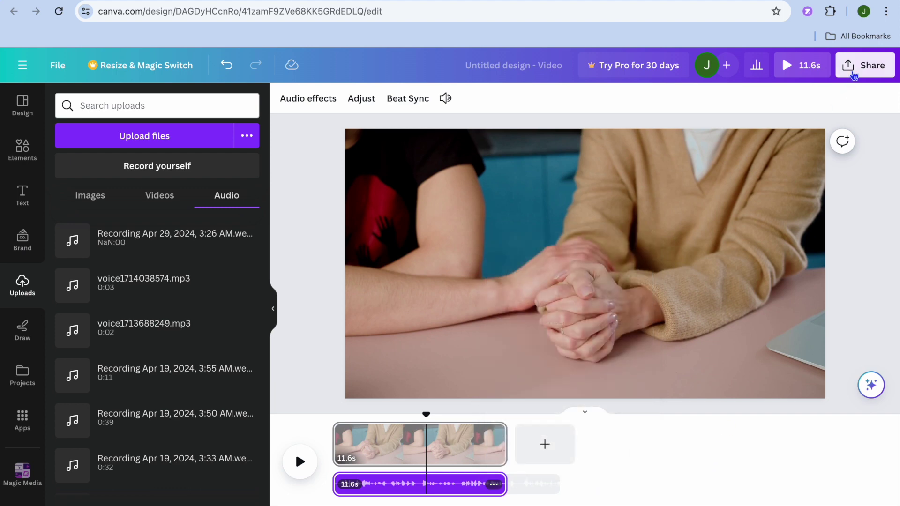
pyautogui.click(856, 67)
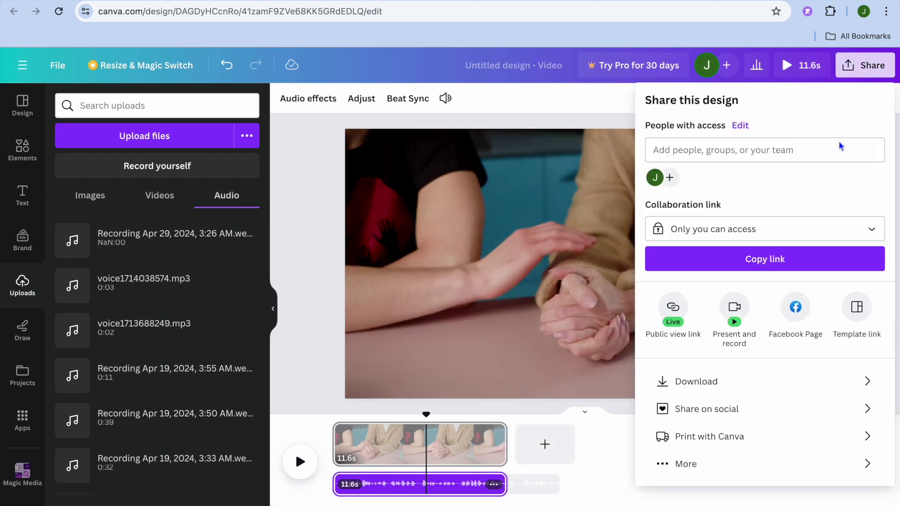
# - Review the MP4 Video 1080p download settings, then close the share panel
pyautogui.click(744, 389)
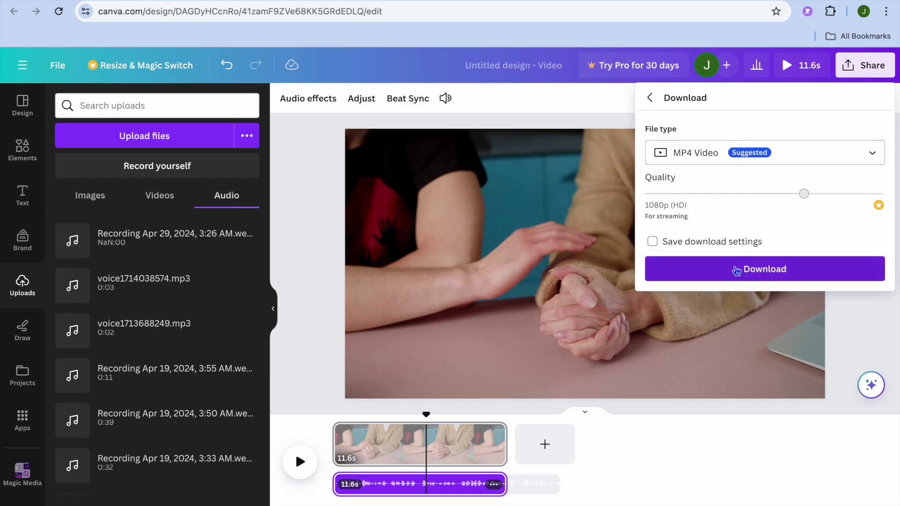
pyautogui.click(650, 99)
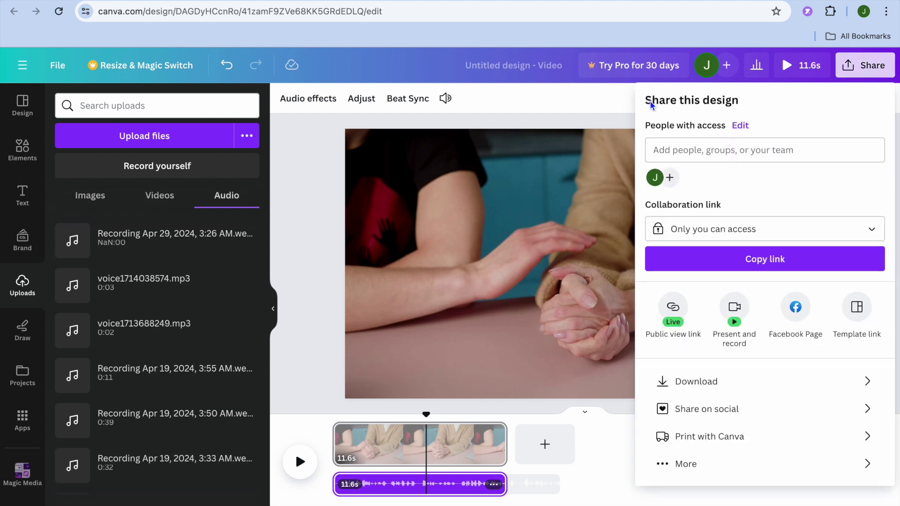
pyautogui.click(321, 246)
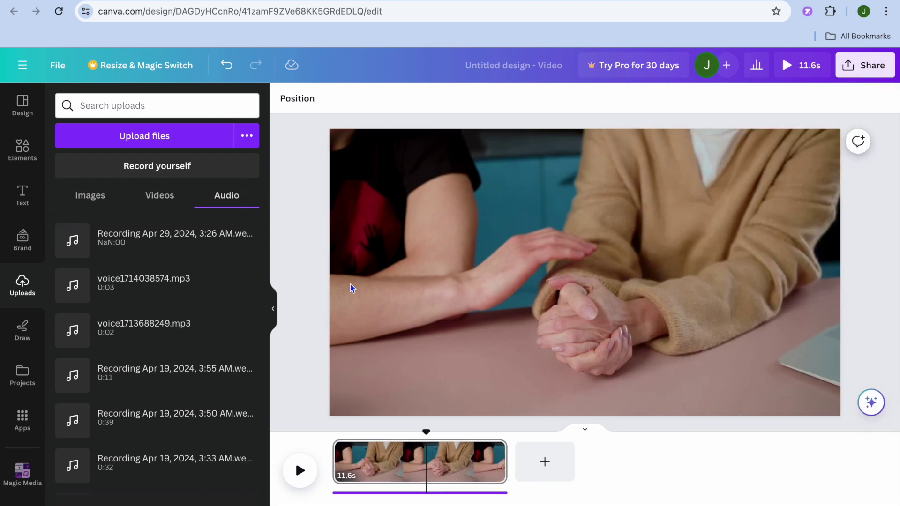